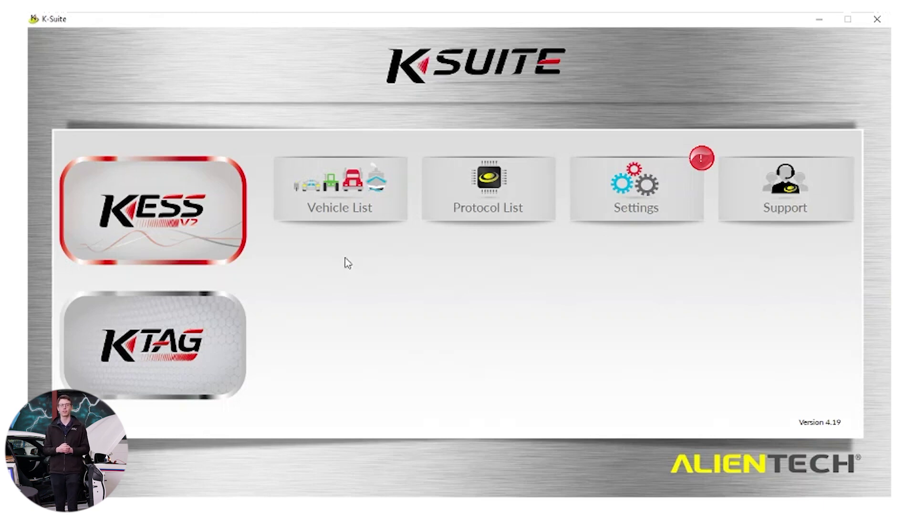
Show the Abarth 124 Spider 2016's KESSv2 protocol 576 beside K-TAG protocols 1403, 734 and 973.
left_click(319, 206)
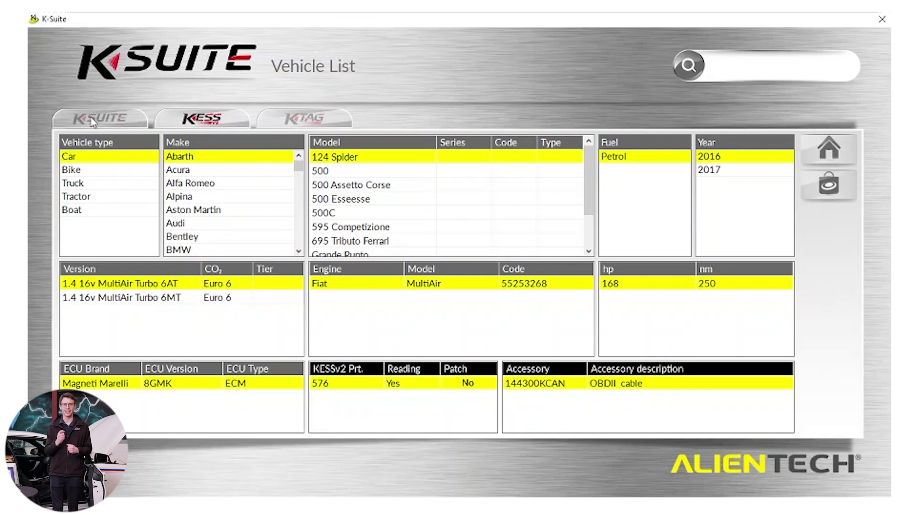
left_click(92, 122)
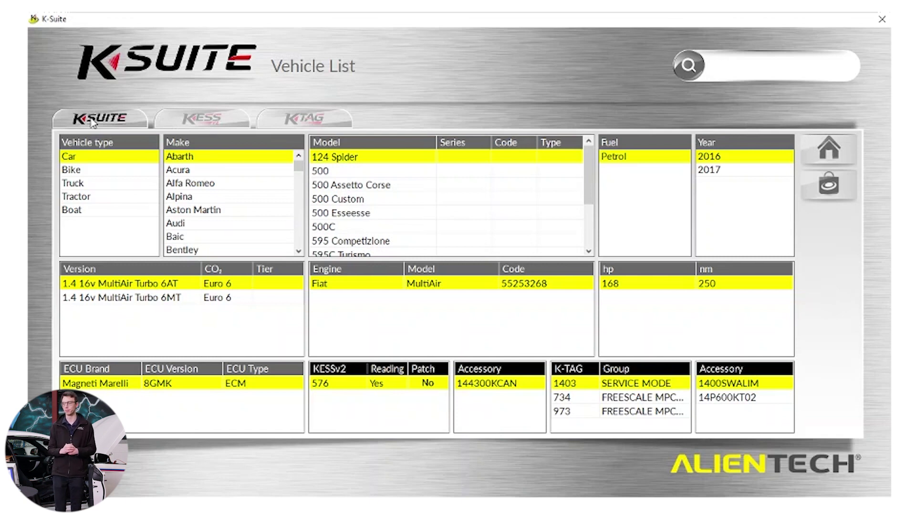
Look up Audi's Bosch EDC17C46 engine ECU in the Protocol List, showing KESSv2 protocol 399 with the OBDII cable.
left_click(828, 147)
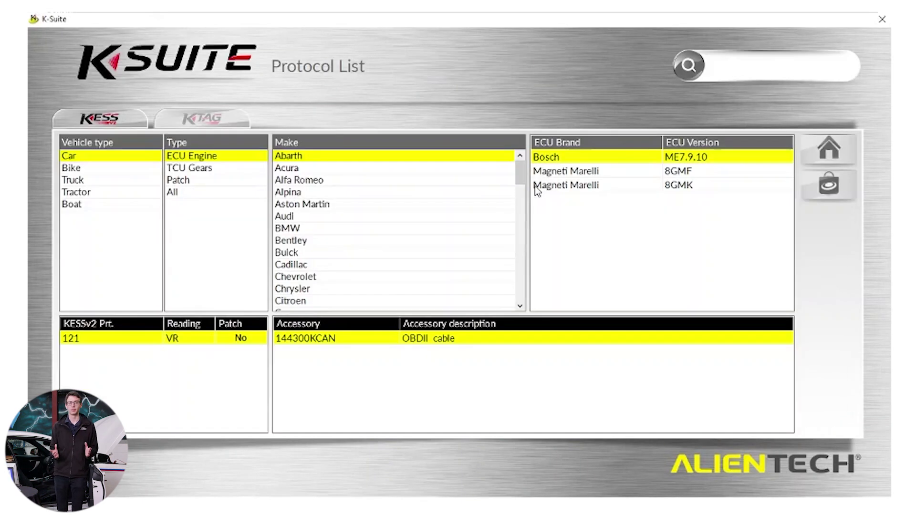
left_click(288, 218)
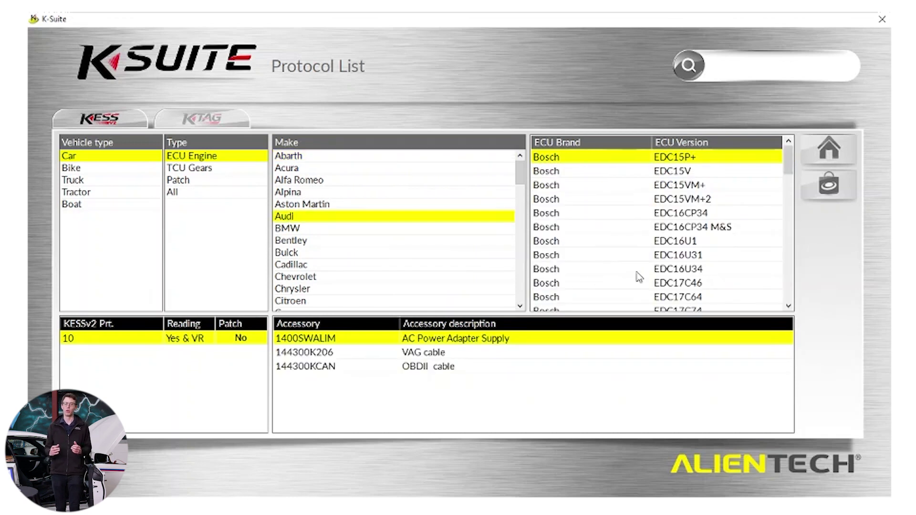
left_click(657, 283)
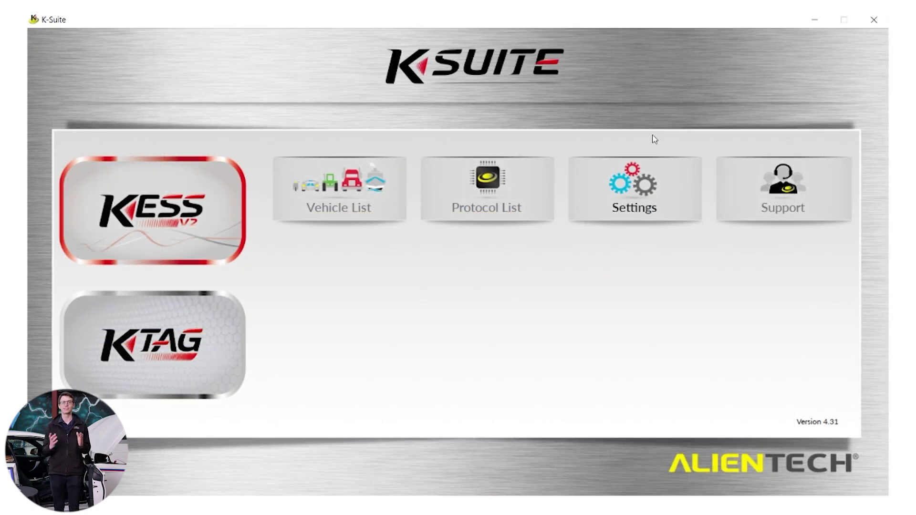
Check the Settings page, then go through Support to the Download LOG page.
left_click(668, 184)
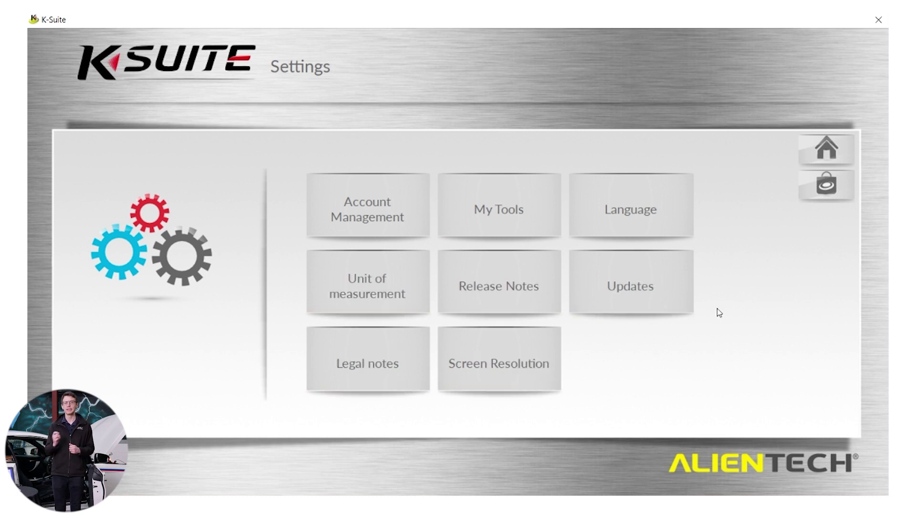
left_click(817, 155)
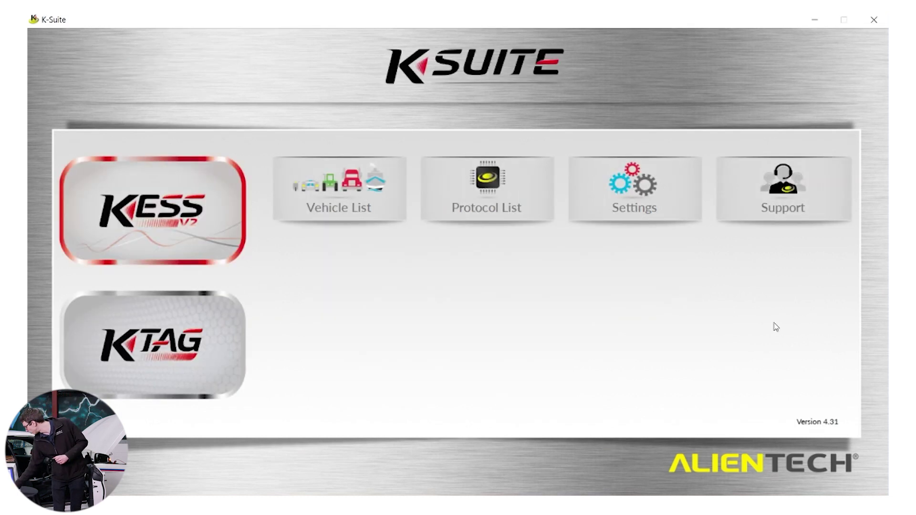
left_click(782, 196)
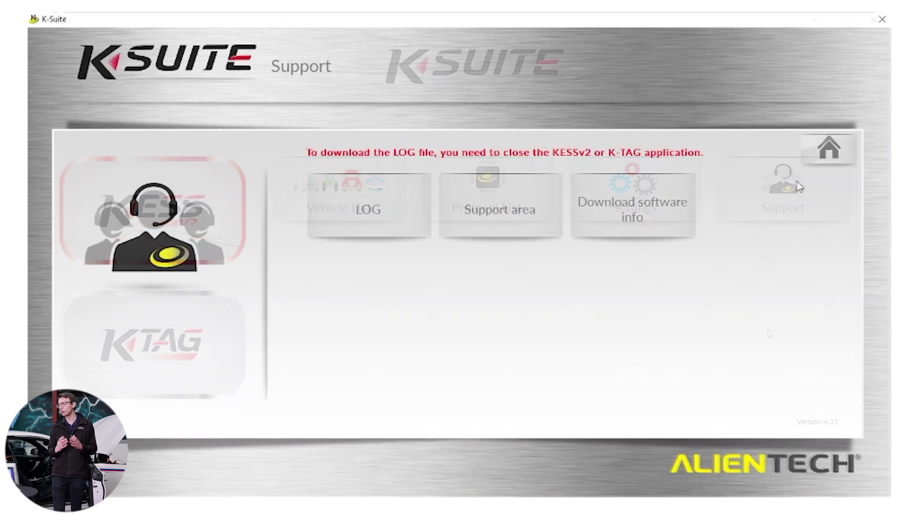
left_click(366, 201)
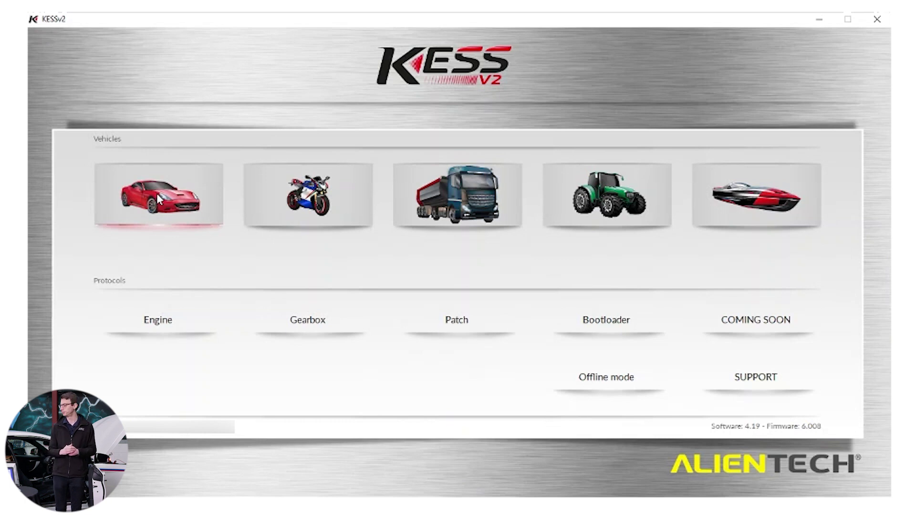
Pick the 2018 petrol BMW 1-Series F20 M140i 8AT from the car vehicle list.
left_click(158, 195)
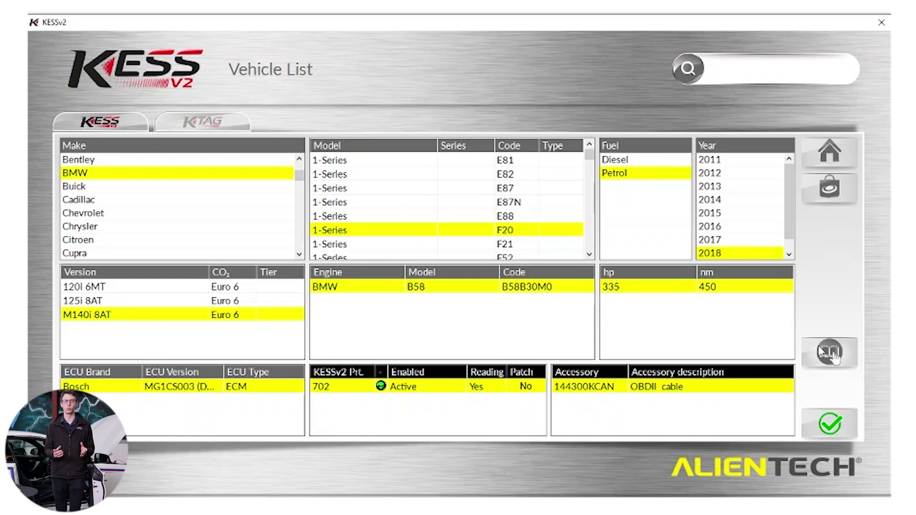
Review protocol 702's warnings sheet, including the key fob and hazard light requirements, then close it.
left_click(830, 353)
scroll(184, 404, "down", 5)
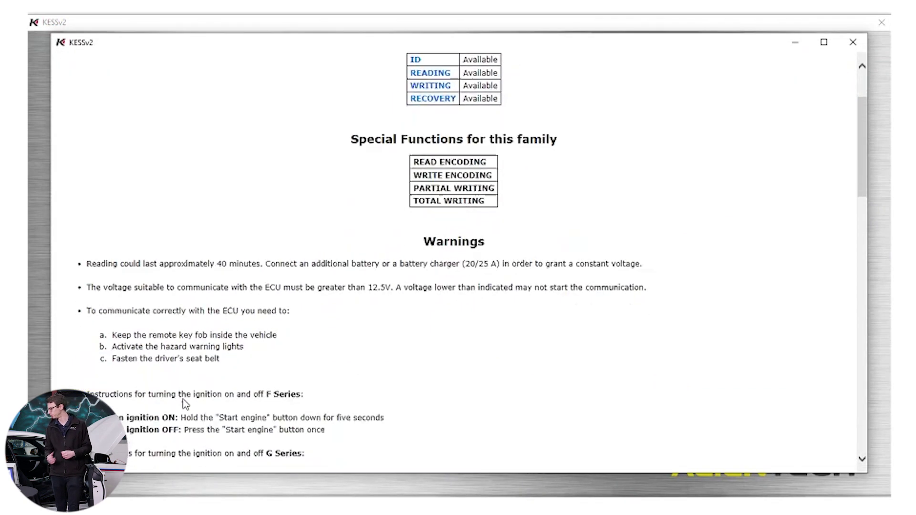
scroll(185, 398, "down", 5)
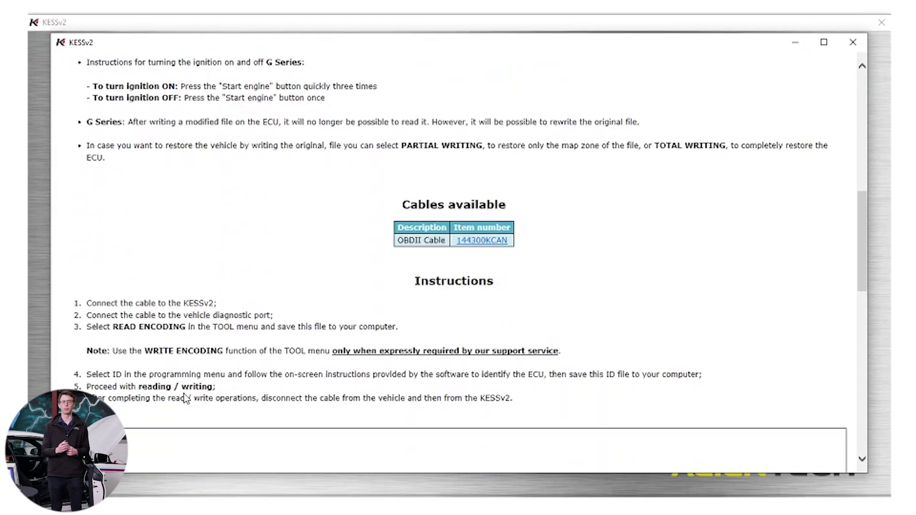
scroll(185, 399, "down", 10)
scroll(186, 399, "up", 6)
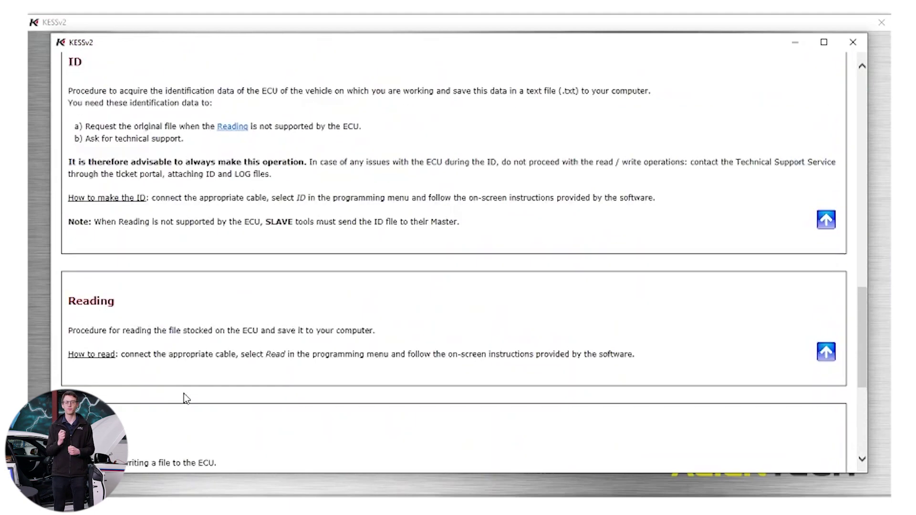
scroll(186, 399, "up", 8)
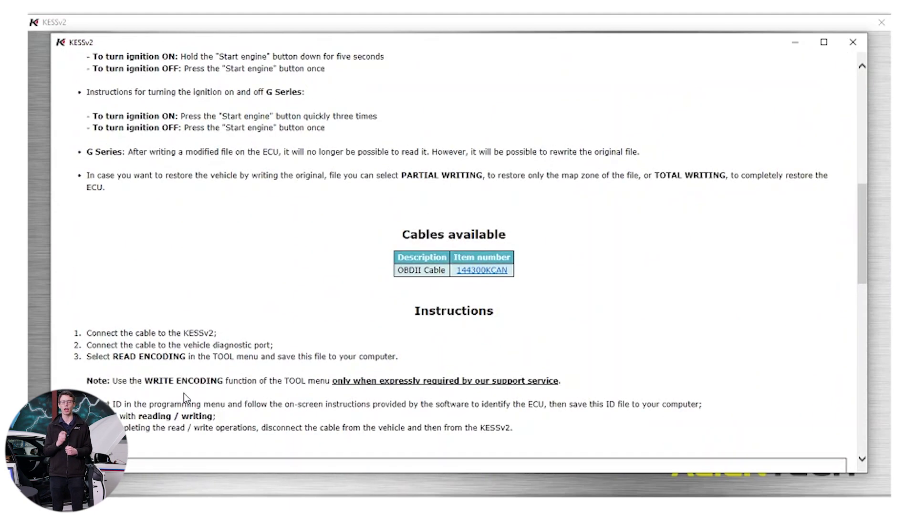
scroll(184, 393, "up", 5)
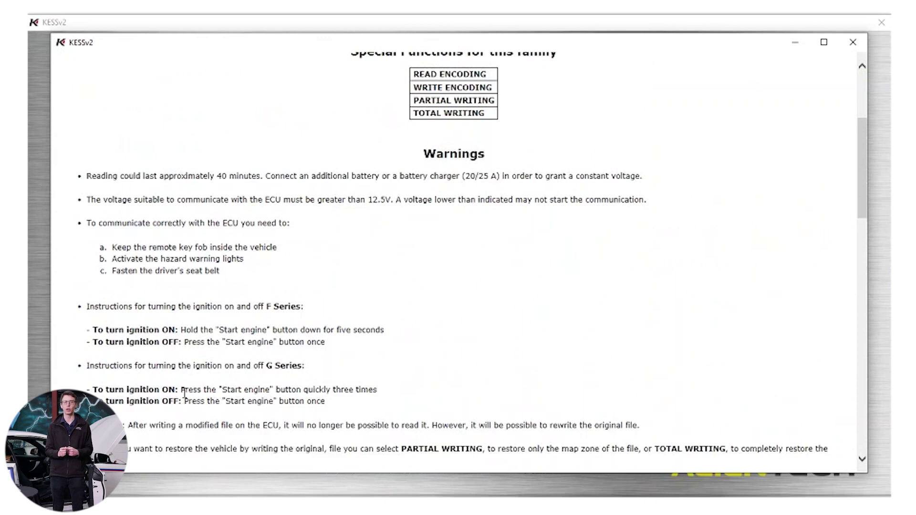
left_click_drag(110, 247, 217, 278)
left_click(233, 276)
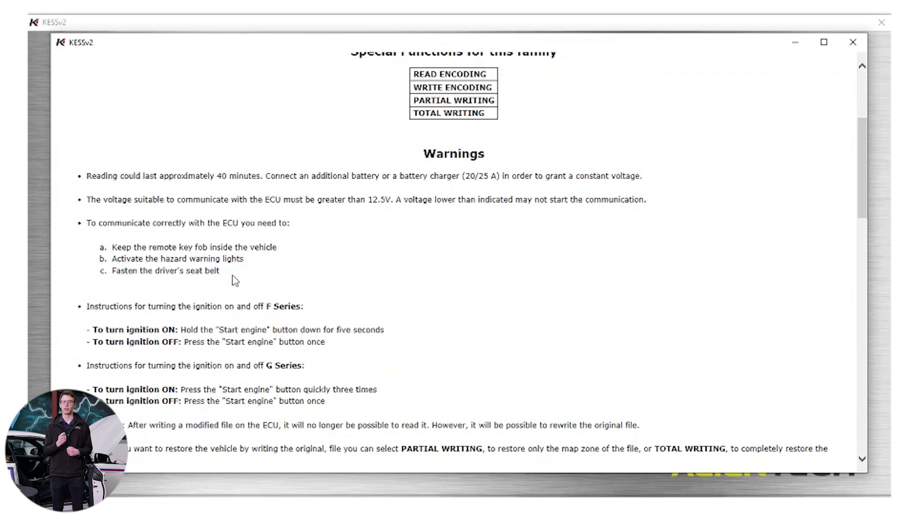
left_click(852, 42)
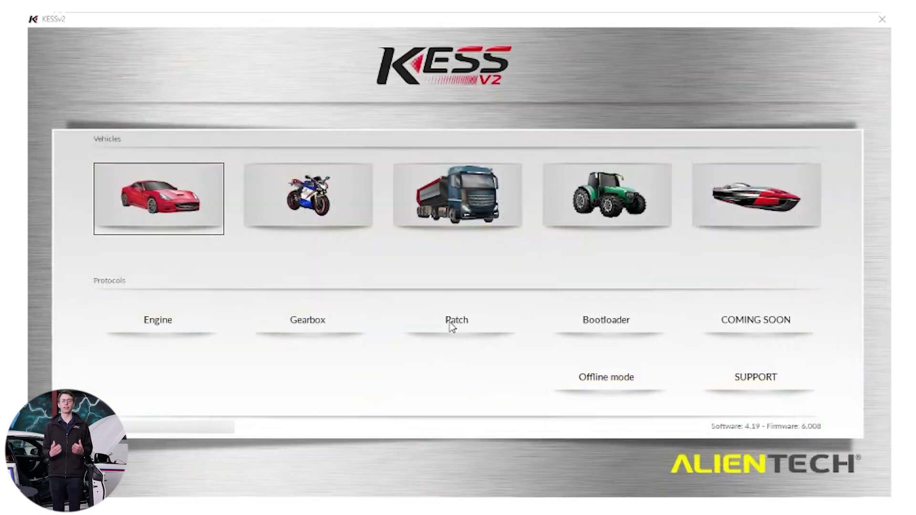
Confirm the BMW M140i vehicle and ECU to open the protocol 702 BMW GXX/FXX BOSCH Programming screen.
left_click(450, 326)
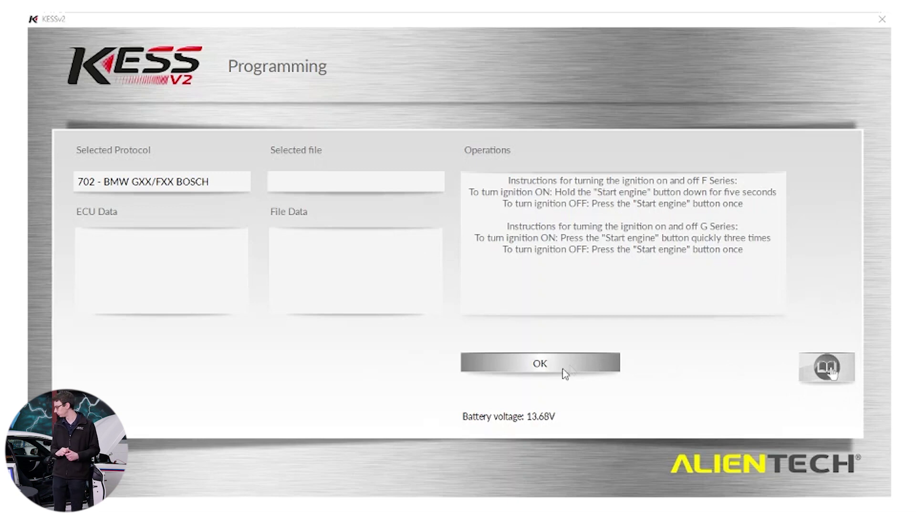
Acknowledge the ignition instructions, run the ID operation and accept the charger warning.
left_click(564, 371)
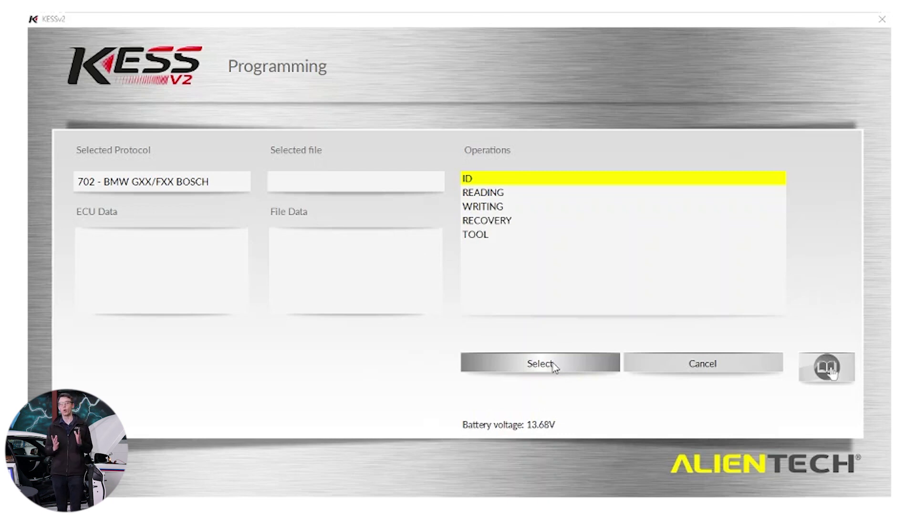
left_click(554, 366)
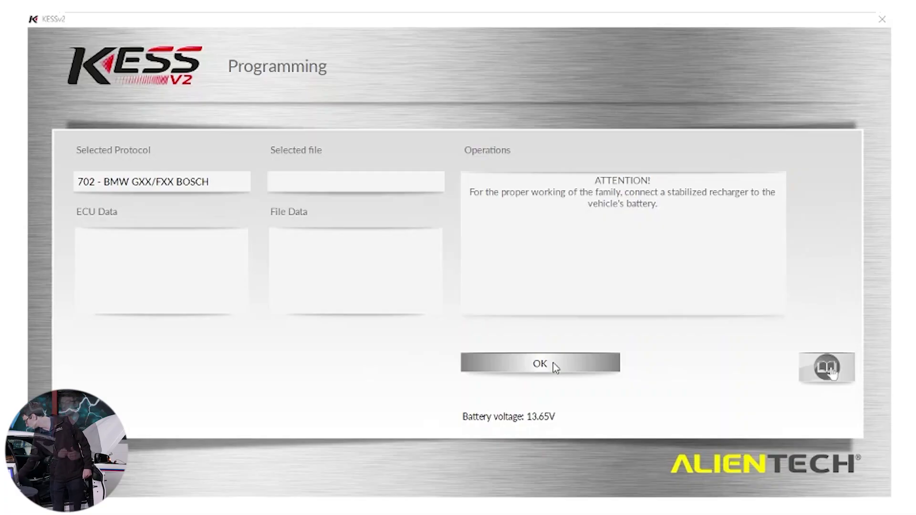
left_click(553, 364)
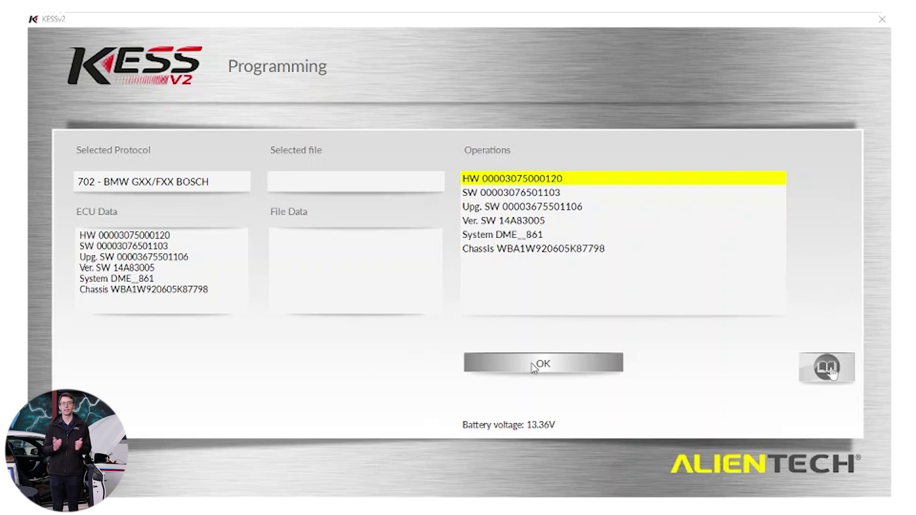
Save the ECU identification details to the Desktop as a text file named 'ID'.
left_click(533, 365)
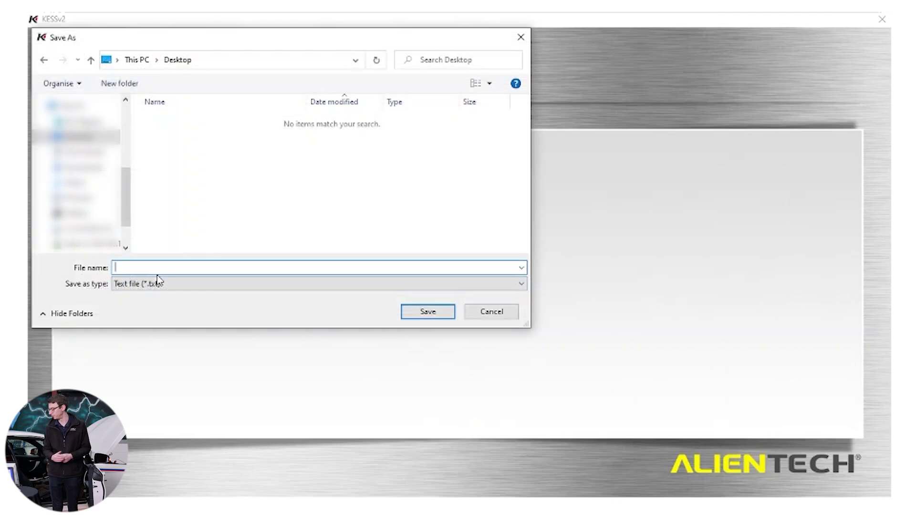
type("ID")
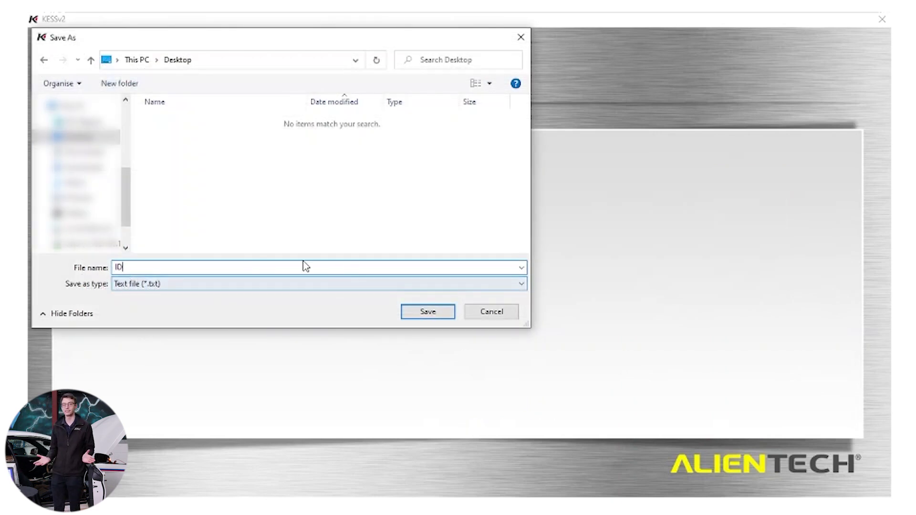
left_click(418, 316)
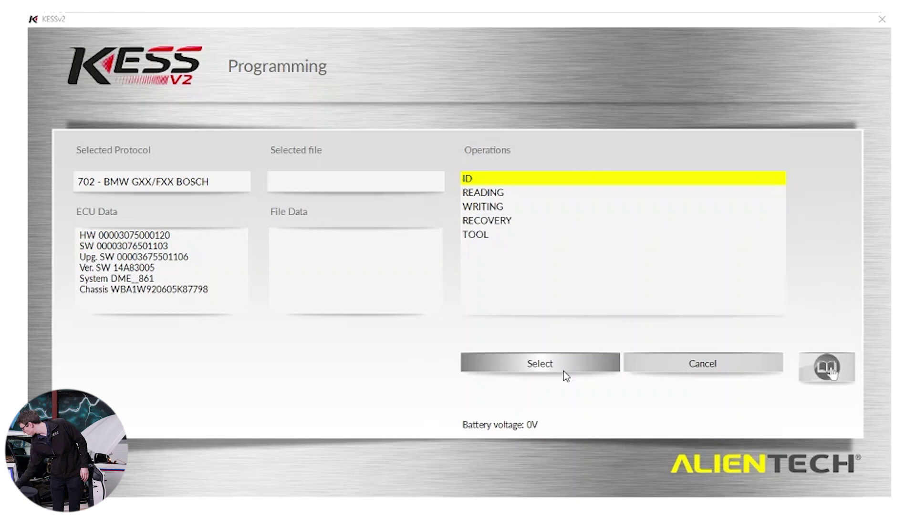
Start the READING operation, accepting the charger and ignition prompts.
left_click(489, 194)
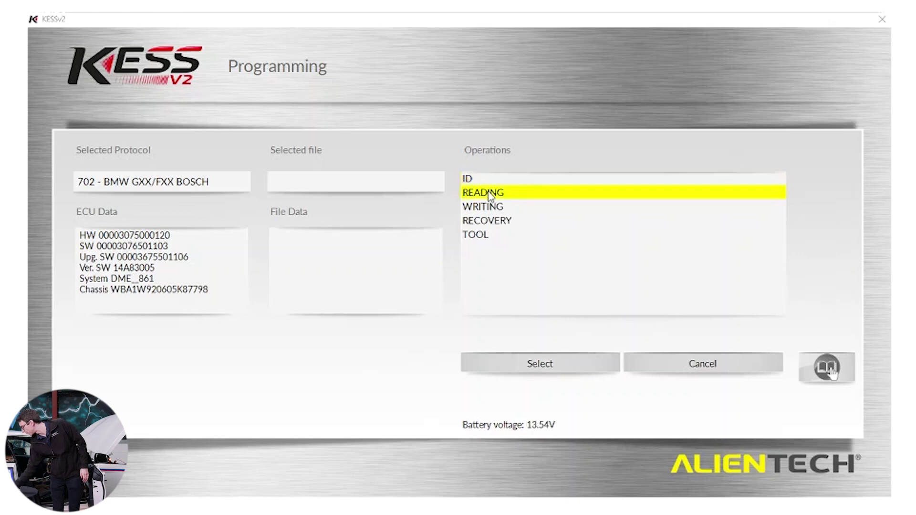
left_click(540, 364)
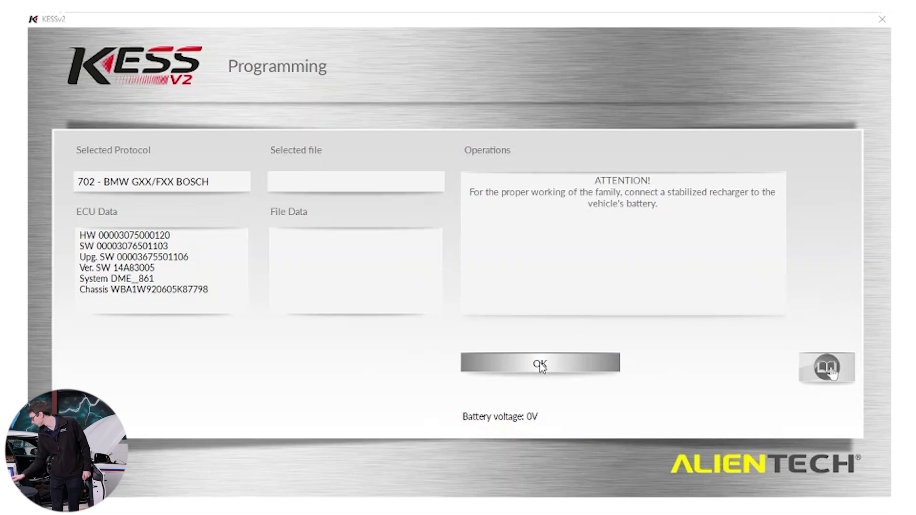
left_click(540, 365)
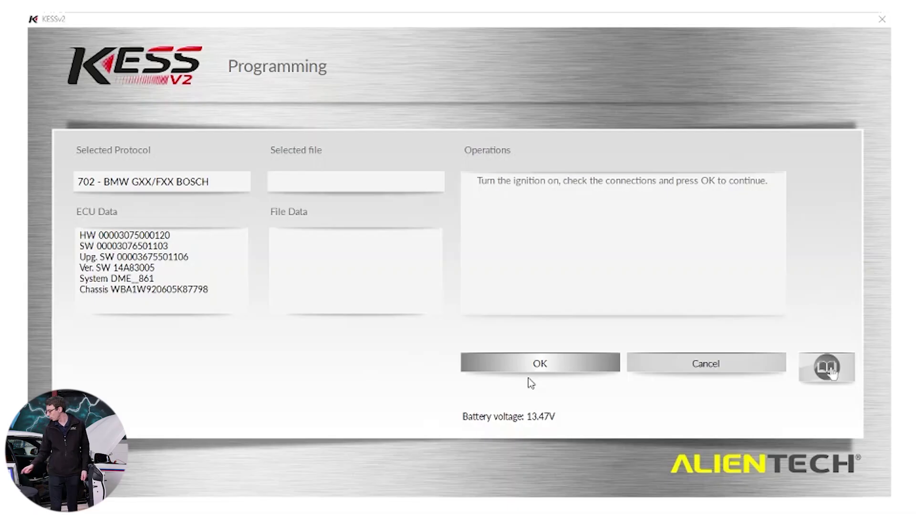
left_click(528, 363)
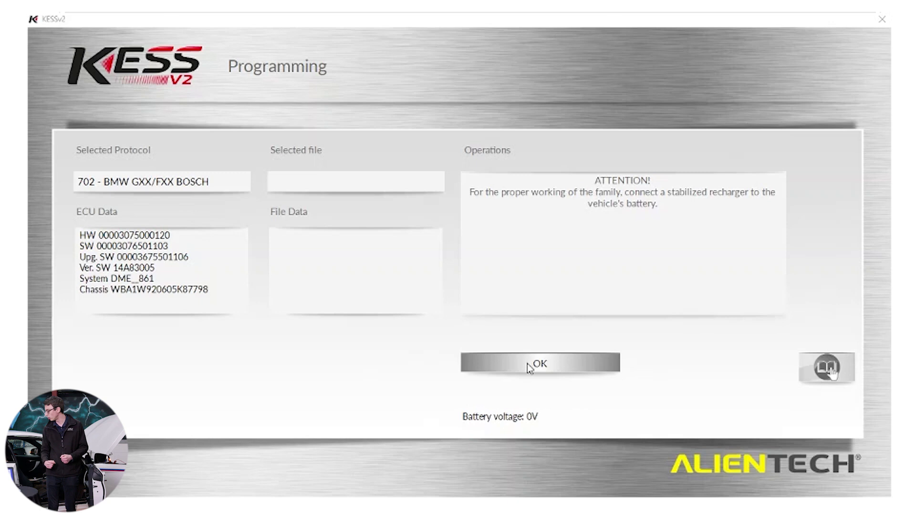
left_click(528, 363)
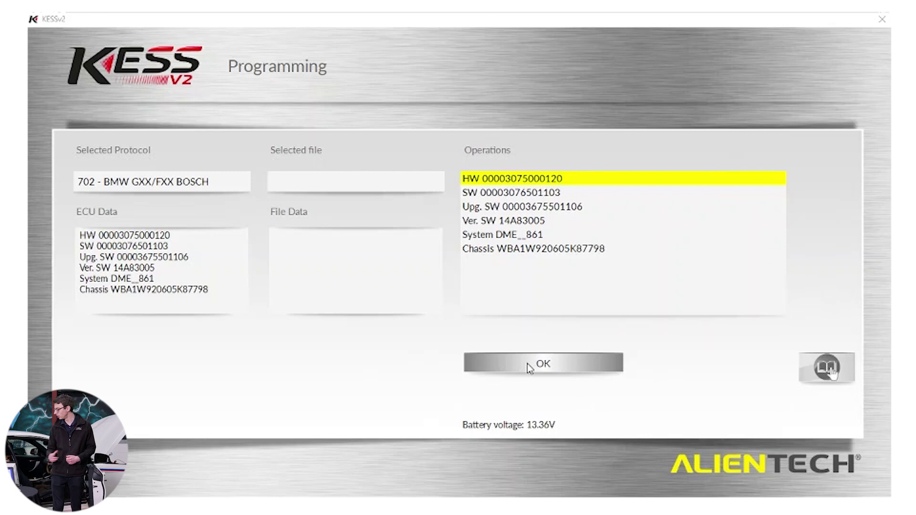
Accept the ECU details, confirm the reading and save it to the Desktop as 'READ'.
left_click(528, 364)
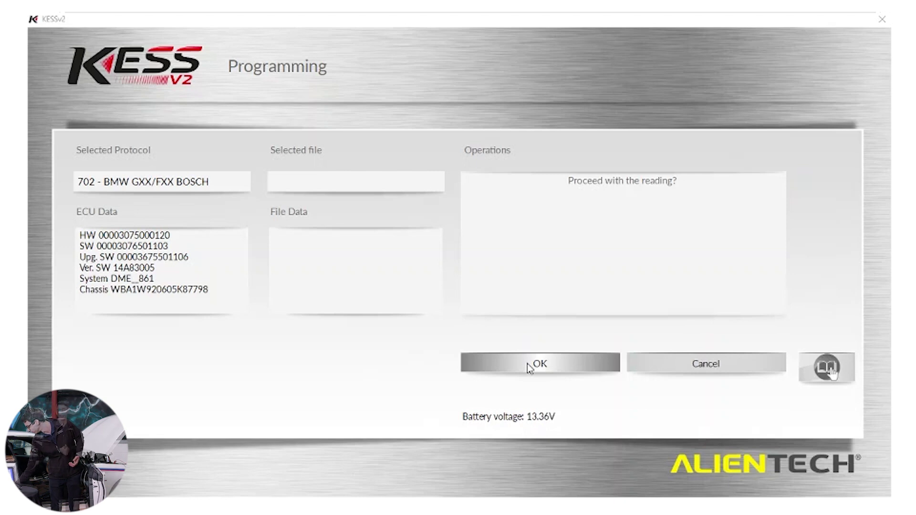
left_click(528, 368)
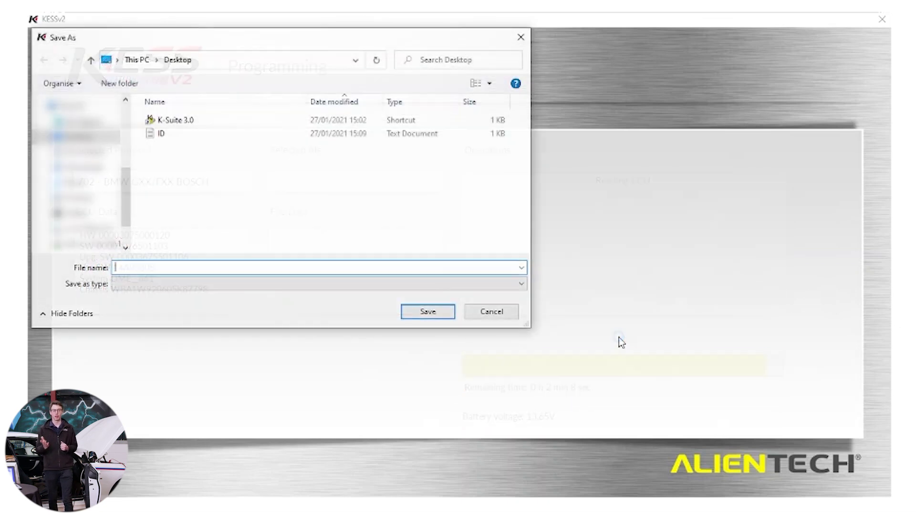
type("READ")
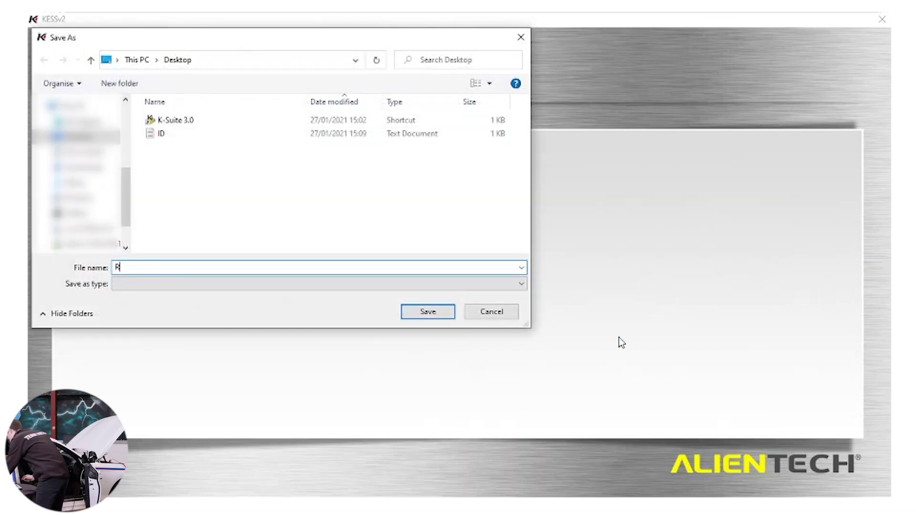
left_click(437, 316)
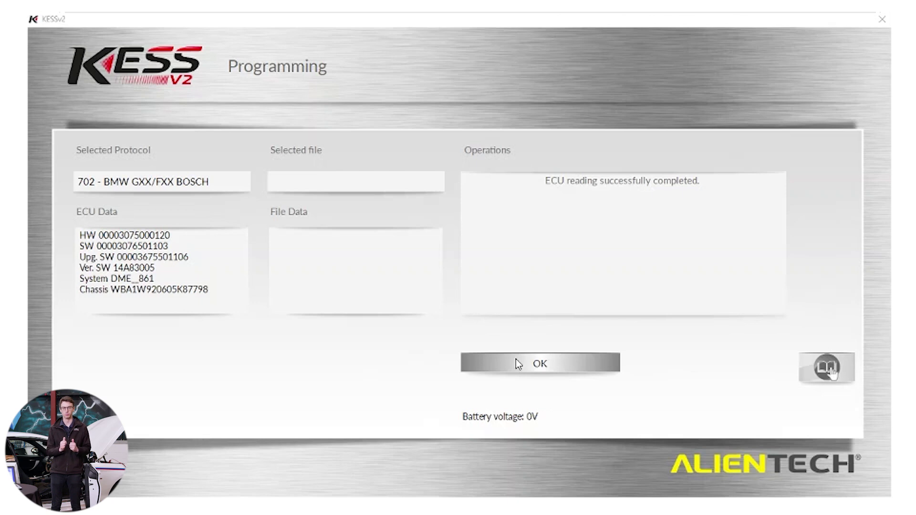
Acknowledge the completed ECU read so Comm1F.log is processed and saved.
left_click(516, 364)
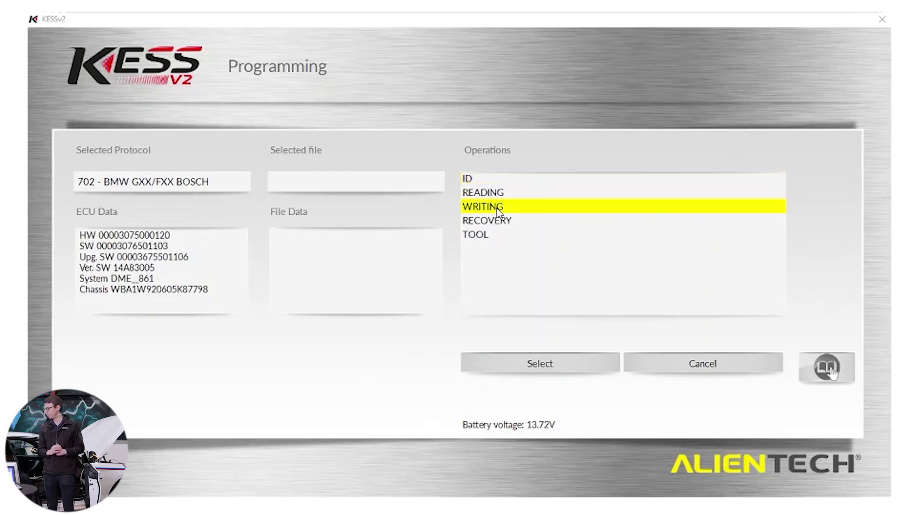
Start the WRITING operation and load the tuned VPERF file to write.
left_click(526, 365)
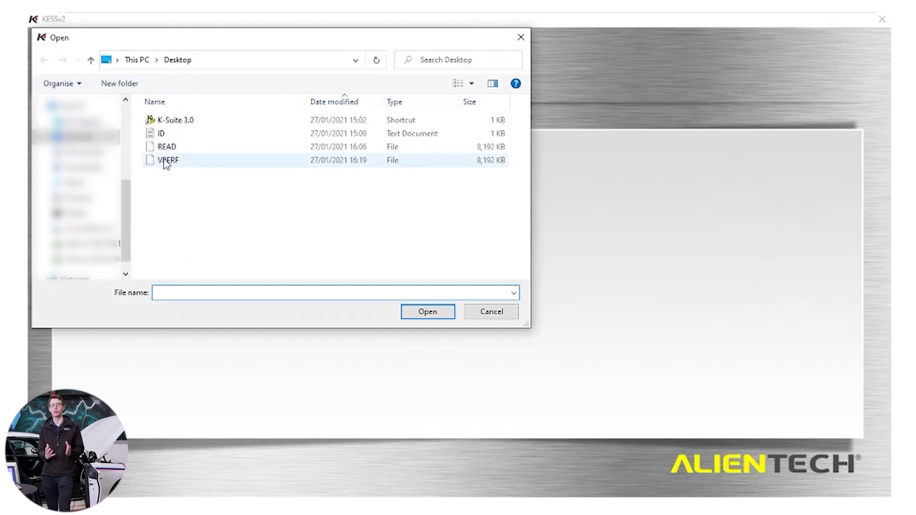
left_click(165, 161)
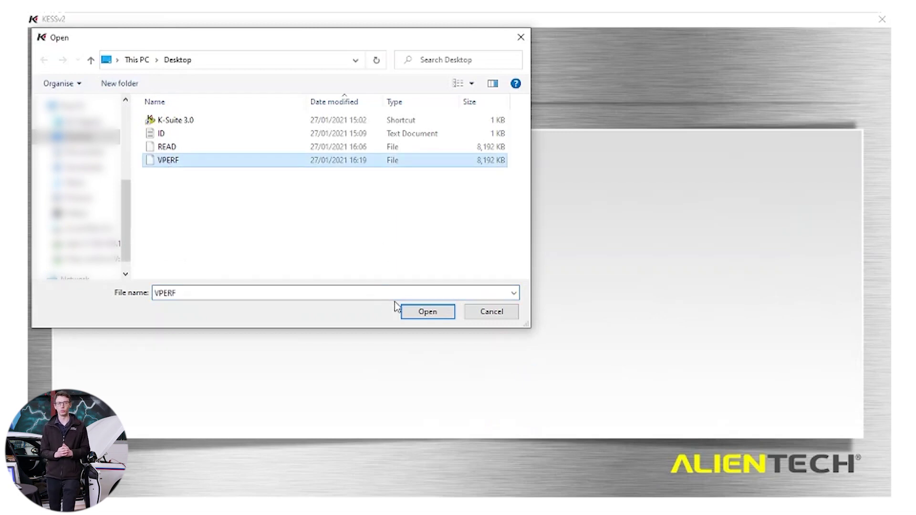
left_click(420, 312)
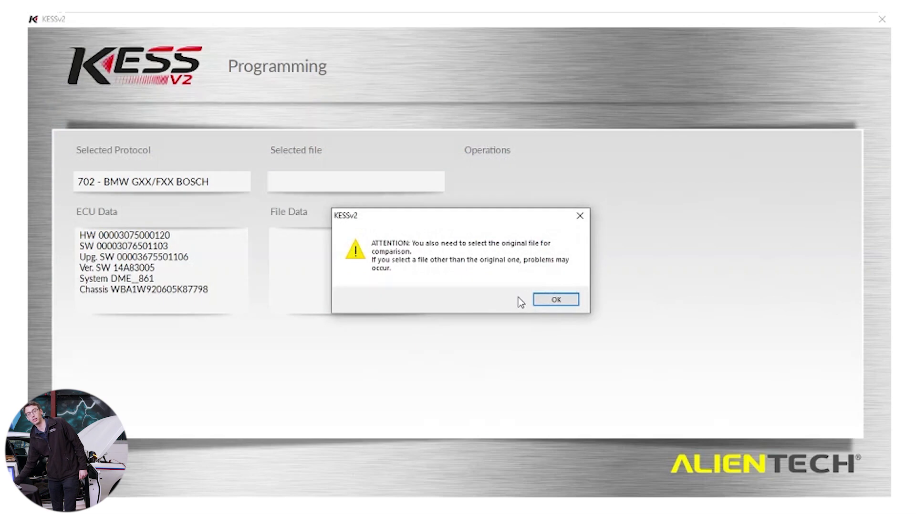
Load the READ file as the original for comparison.
left_click(542, 302)
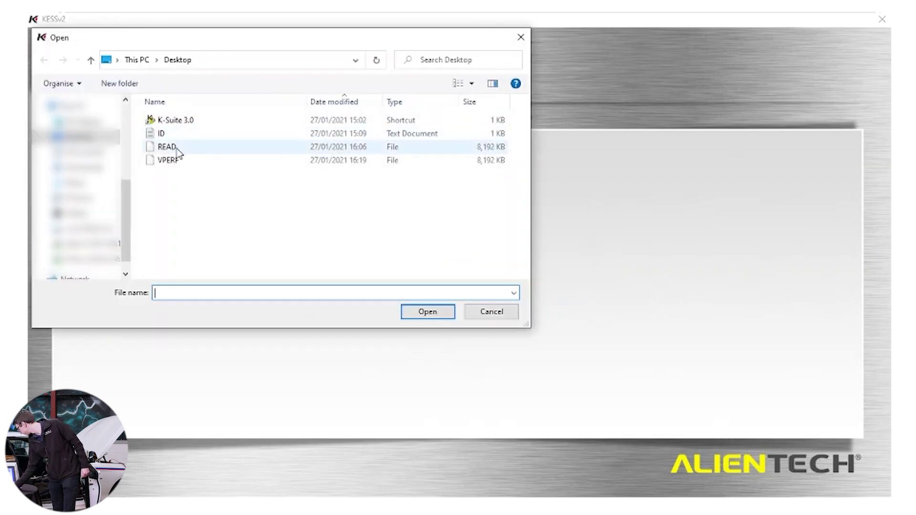
left_click(178, 148)
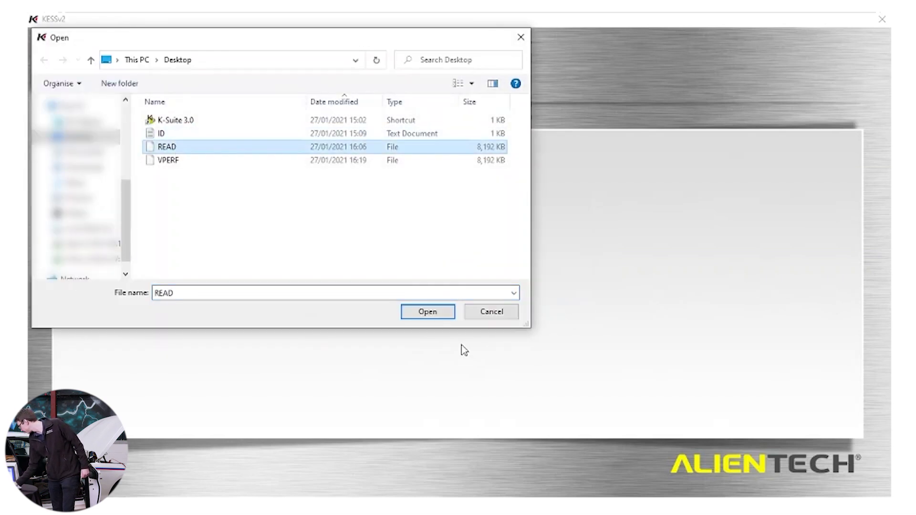
left_click(422, 315)
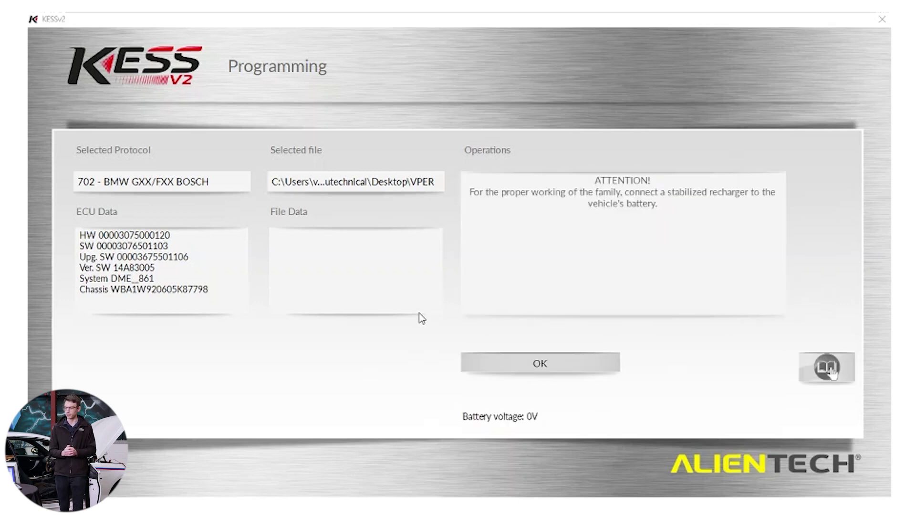
Acknowledge the stabilized recharger notice and accept the listed ECU identification details.
left_click(567, 362)
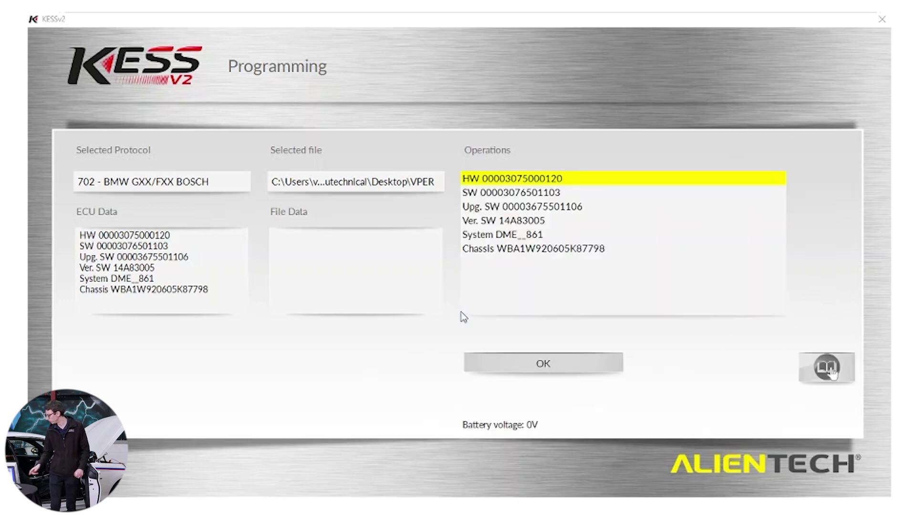
left_click(514, 370)
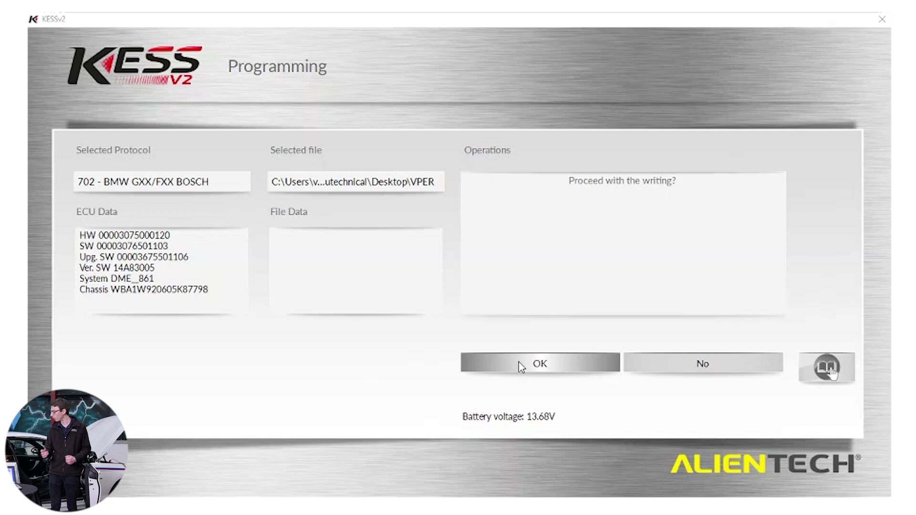
Confirm 'Proceed with the writing?' and accept the Attention/Continue? ECU damage warning.
left_click(519, 362)
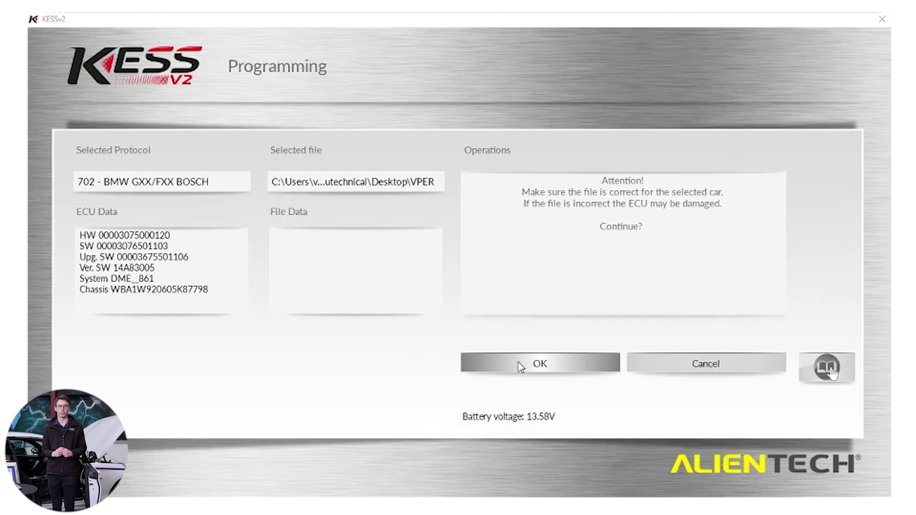
left_click(519, 363)
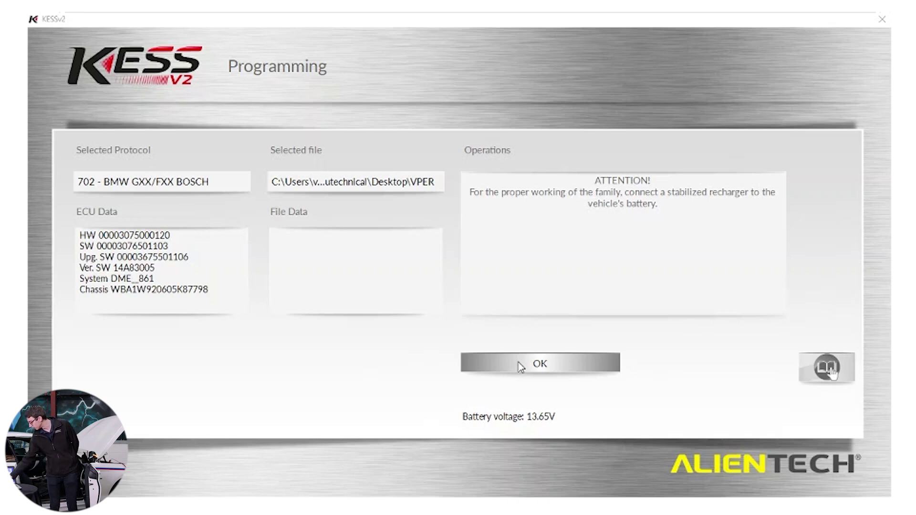
Acknowledge the recharger and key fob notices so the VPERF file is programmed.
left_click(518, 362)
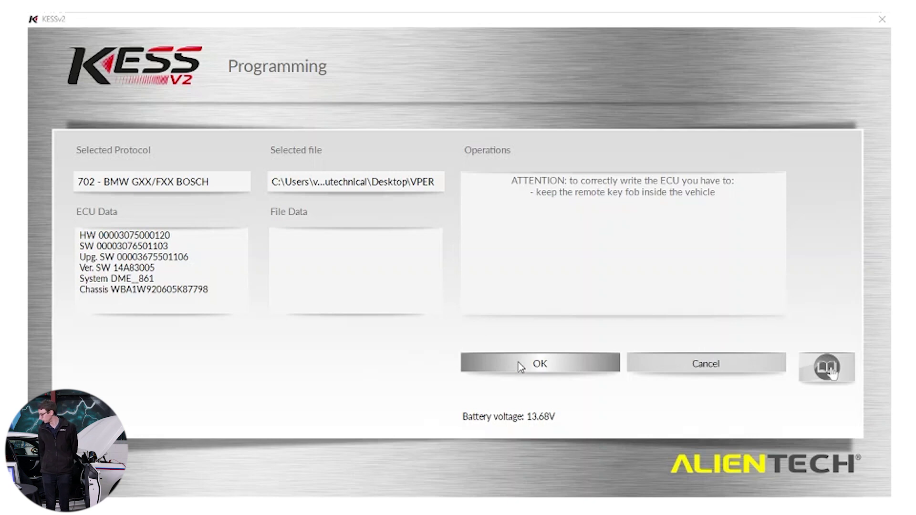
left_click(518, 363)
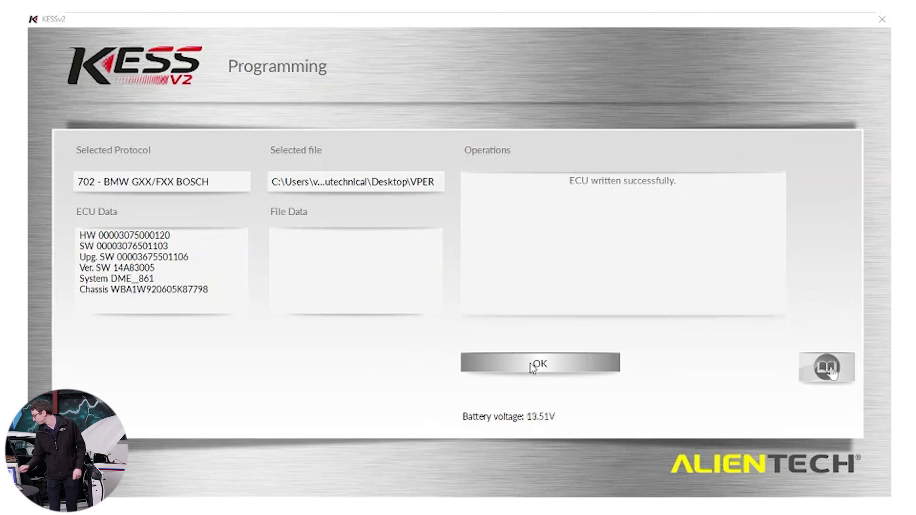
Dismiss 'ECU written successfully' so the post-write LOG file gets processed.
left_click(533, 366)
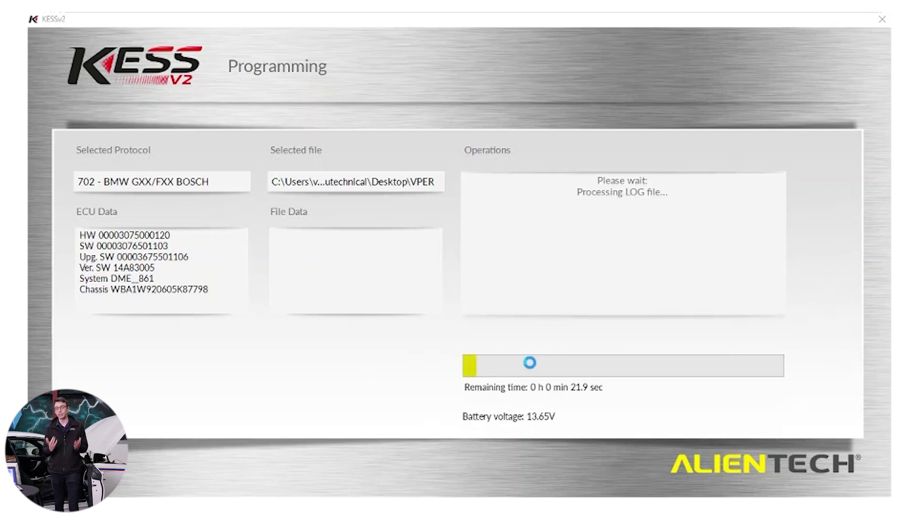